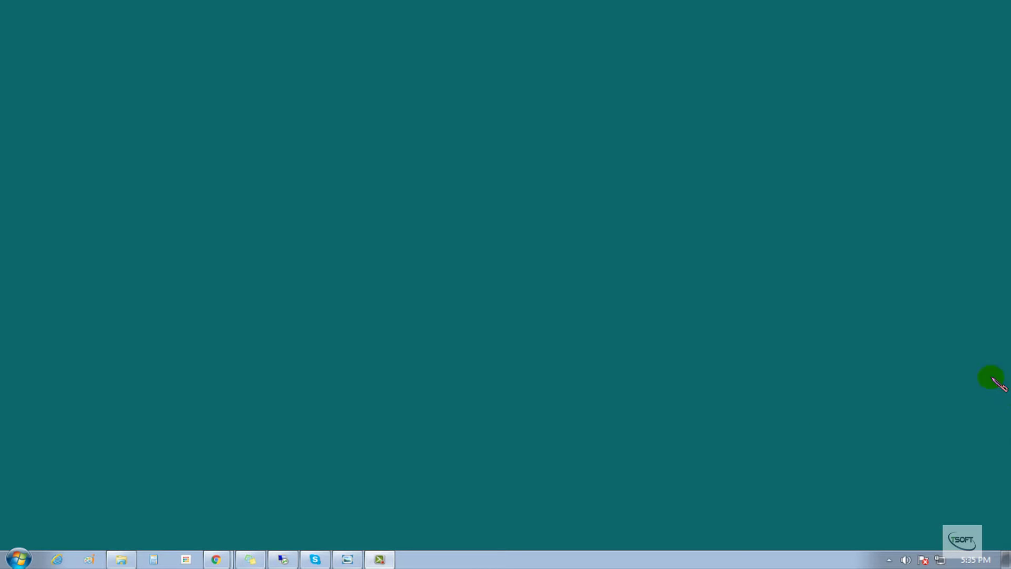
- Open the Windows Start menu to list the installed programs
key(super)
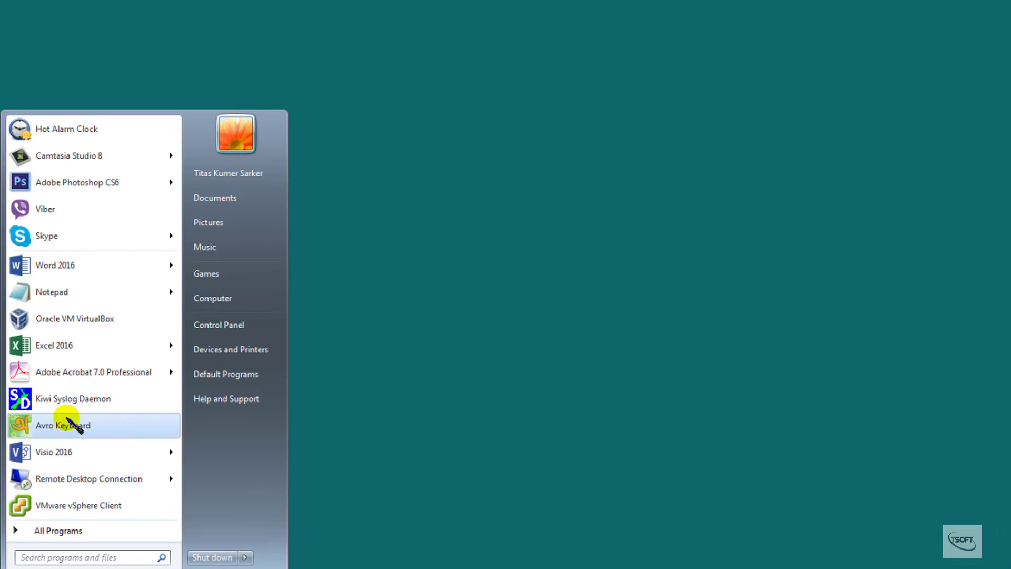
- Launch Excel 2016, open the recent number-table workbook, and check column A's values from A2 downward
click(62, 347)
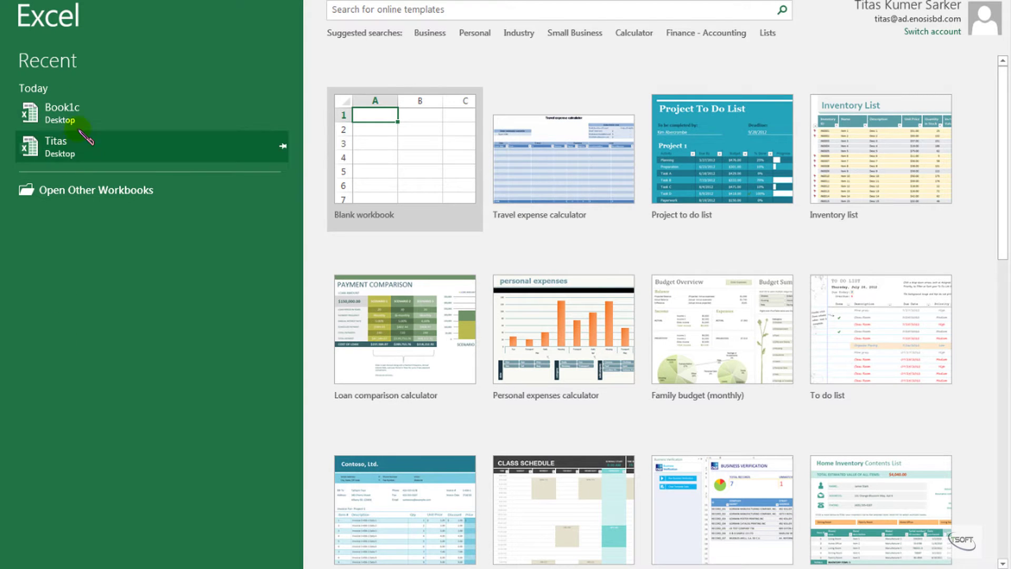
click(52, 143)
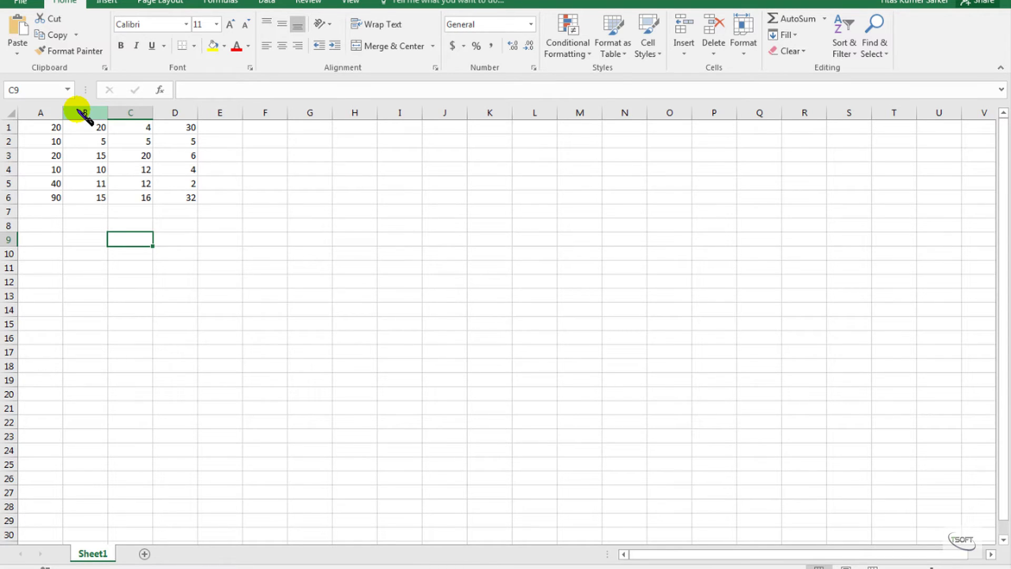
click(53, 140)
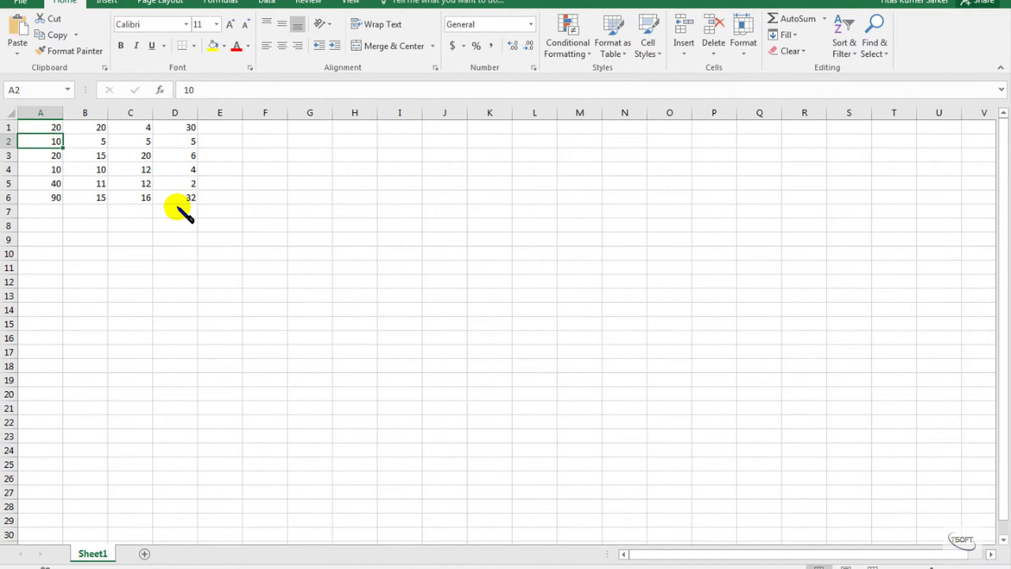
key(Down)
key(Down)
key(Down)
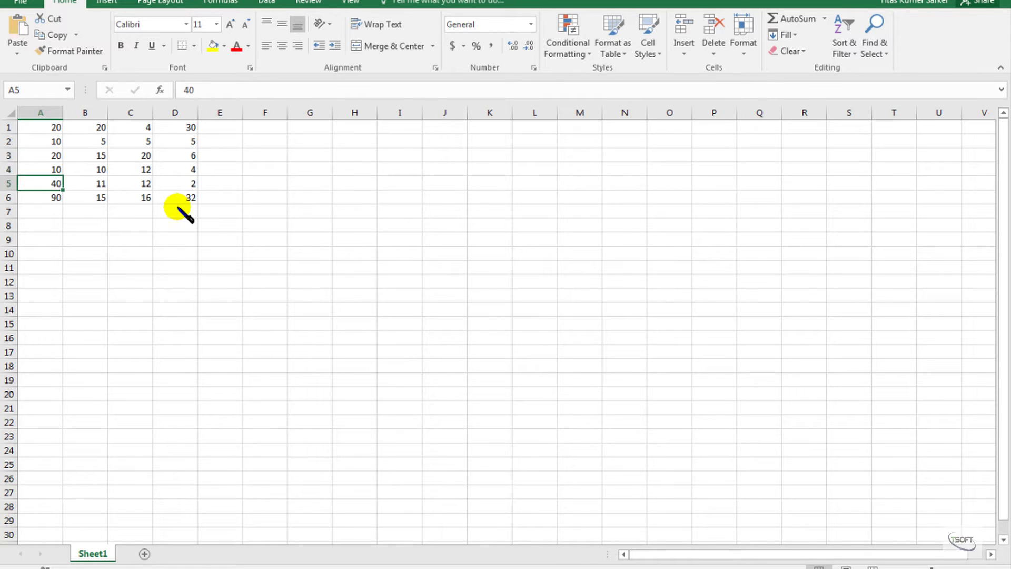
key(Down)
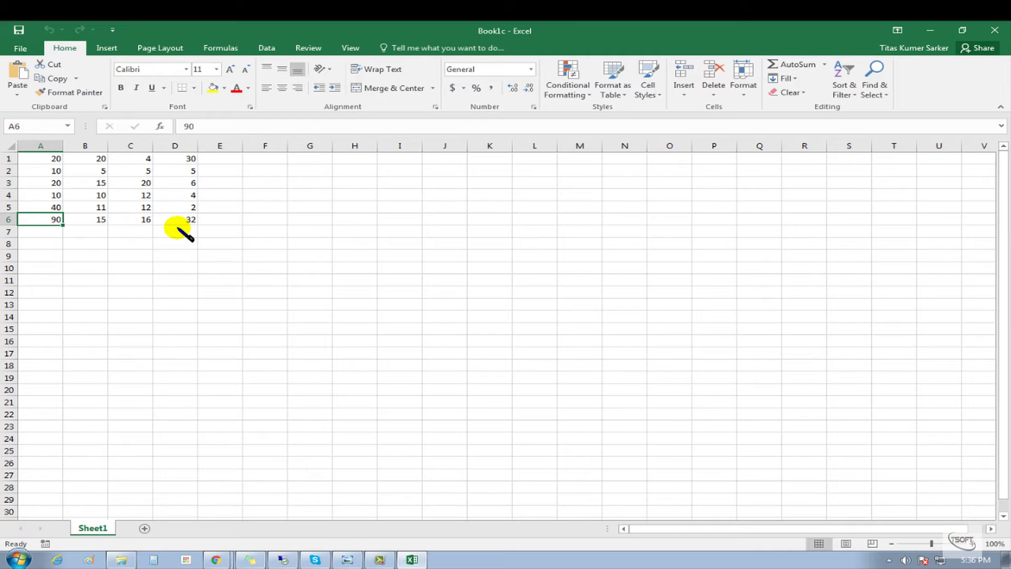
- Sort A1:A6 smallest to largest with 'Continue with the current selection', giving 10, 10, 20, 20, 40, 90
click(53, 304)
drag(40, 157, 48, 225)
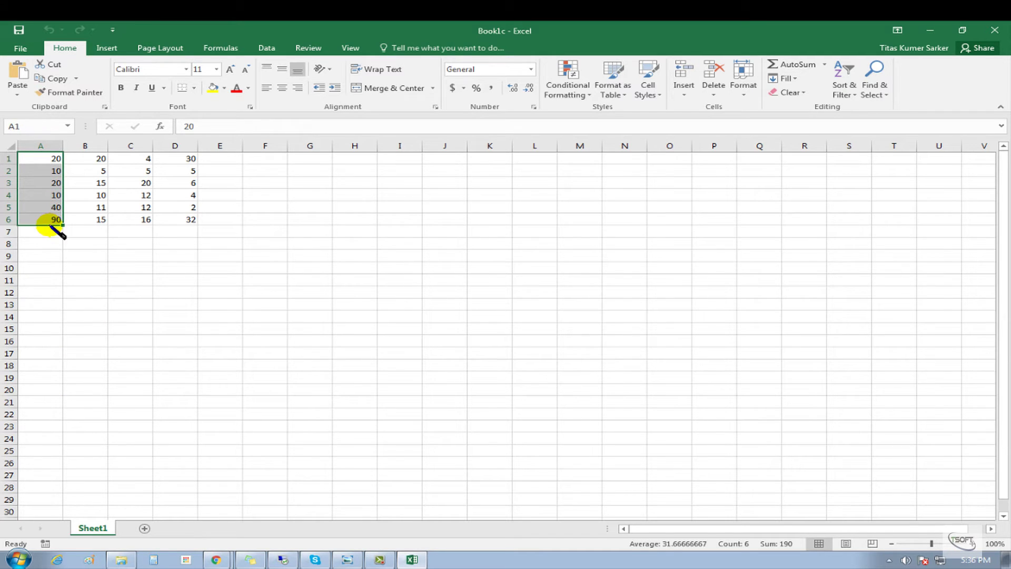
click(268, 48)
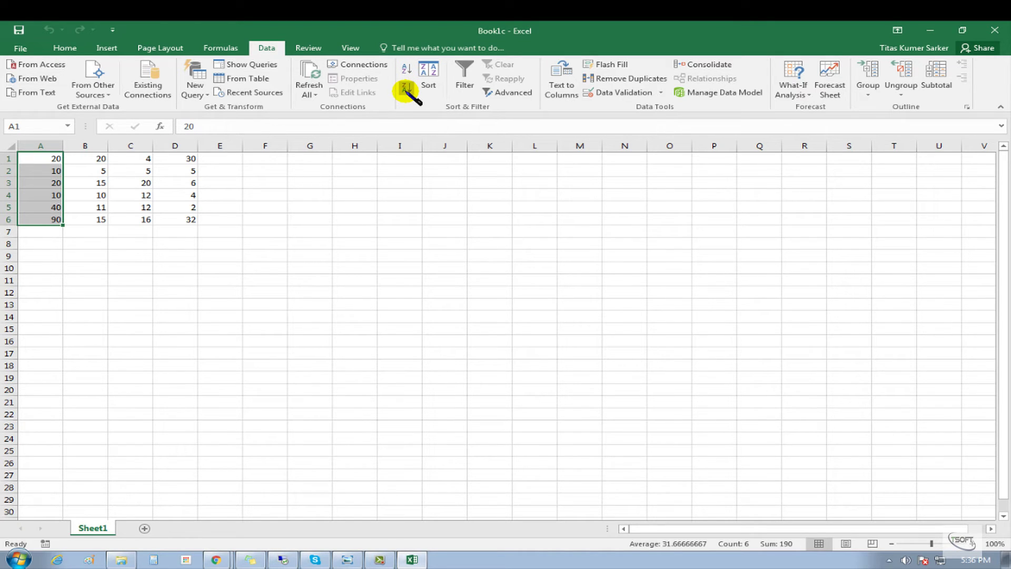
click(406, 68)
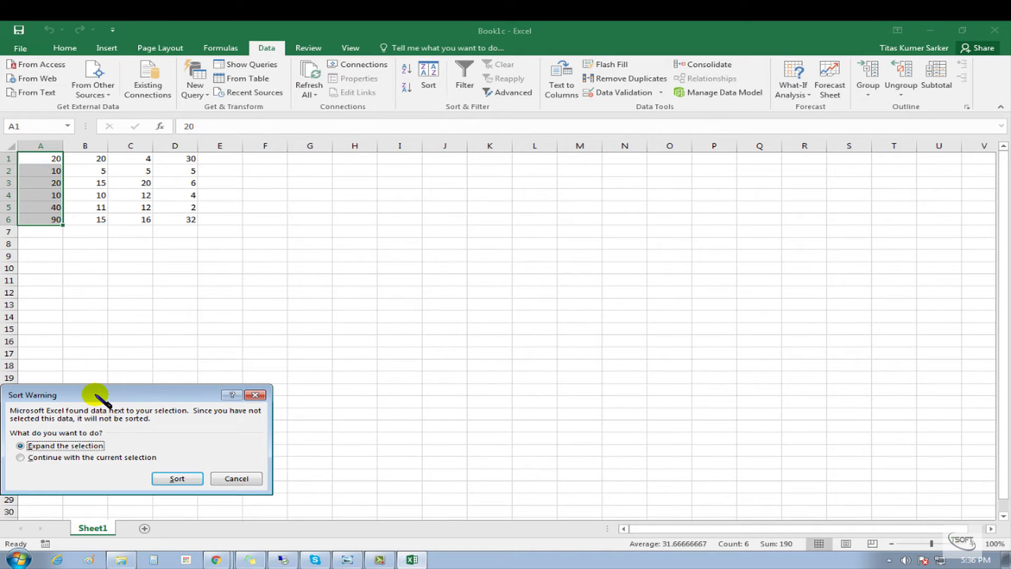
drag(96, 396, 230, 380)
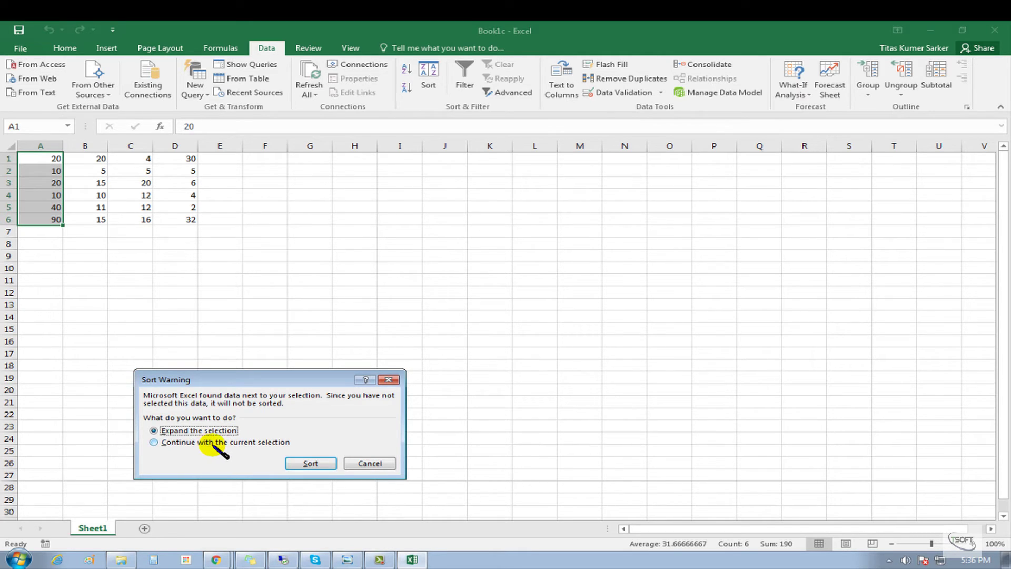
click(213, 444)
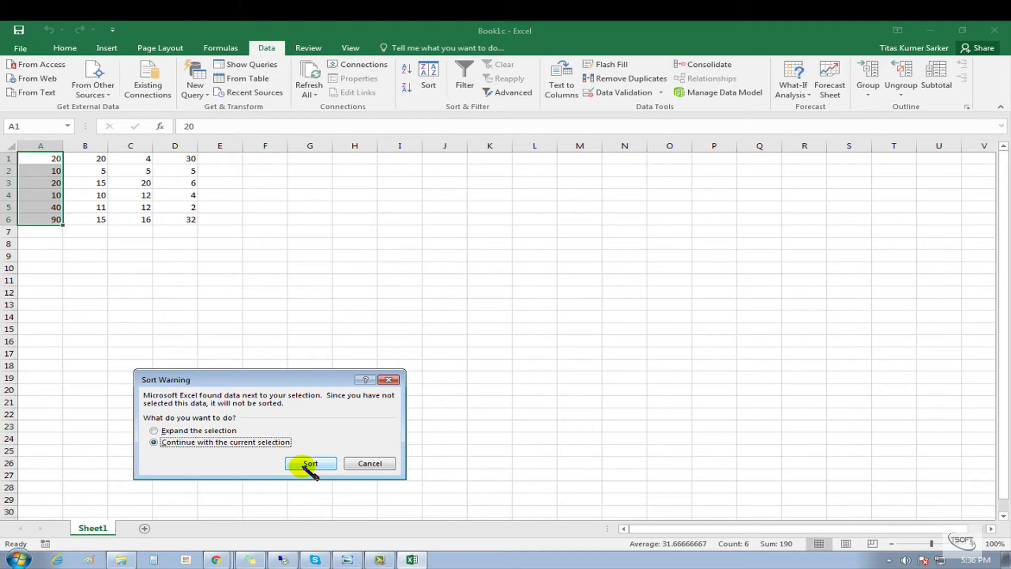
click(308, 463)
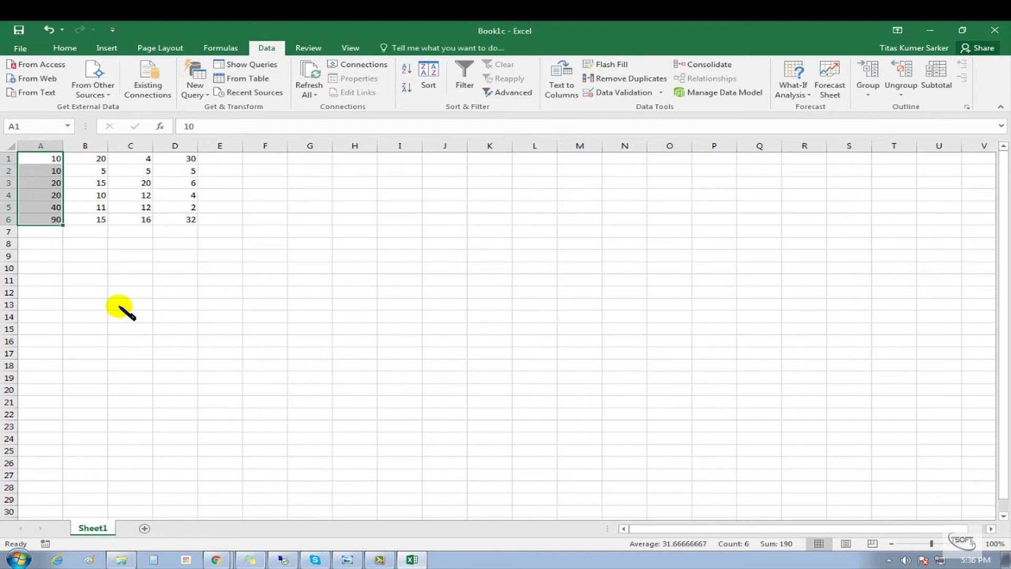
click(53, 170)
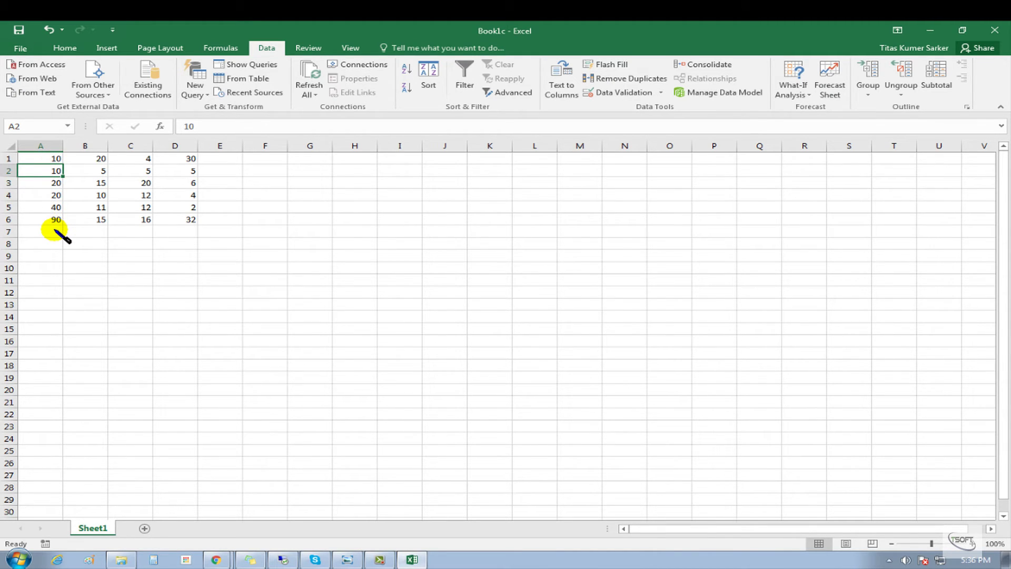
click(53, 158)
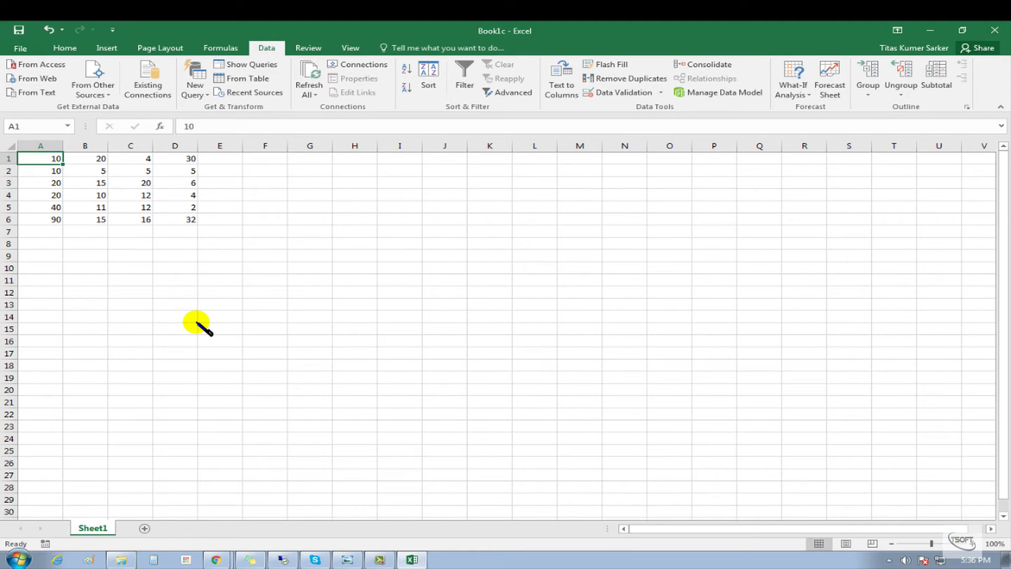
key(Down)
key(Down)
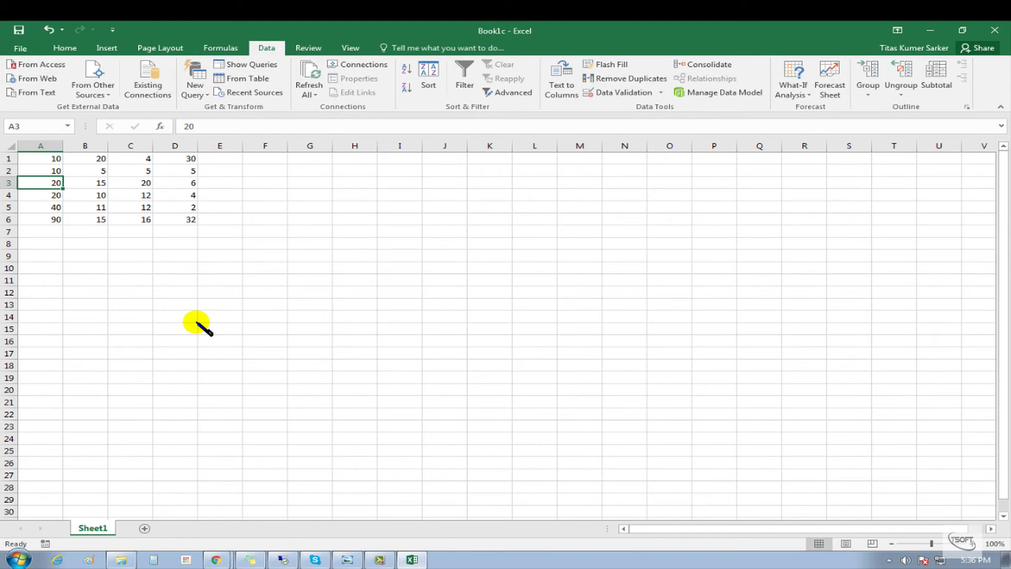
key(Down)
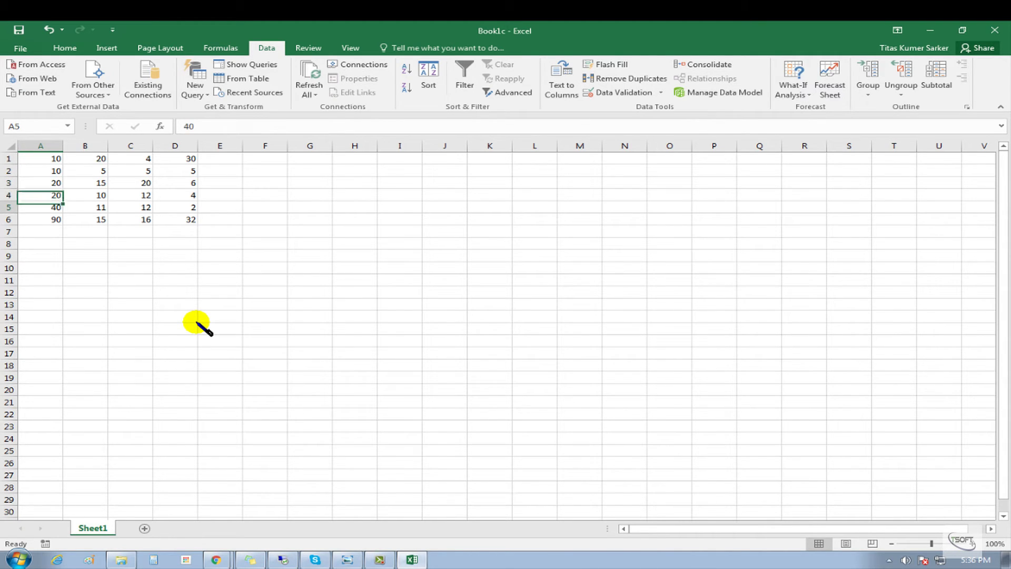
key(Down)
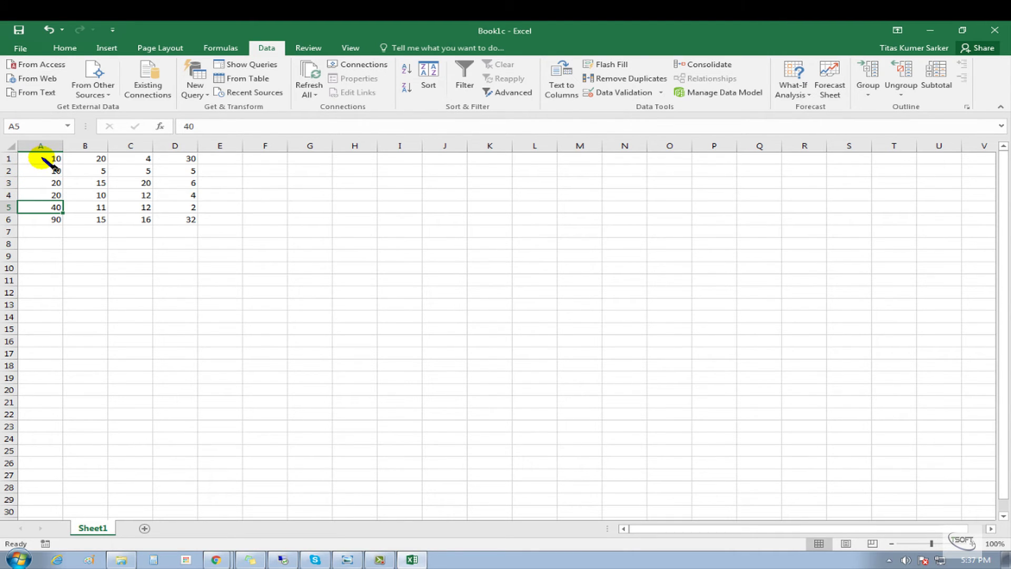
- Sort A1:A6 largest to smallest on its own, giving 90, 40, 20, 20, 10, 10
drag(42, 159, 45, 224)
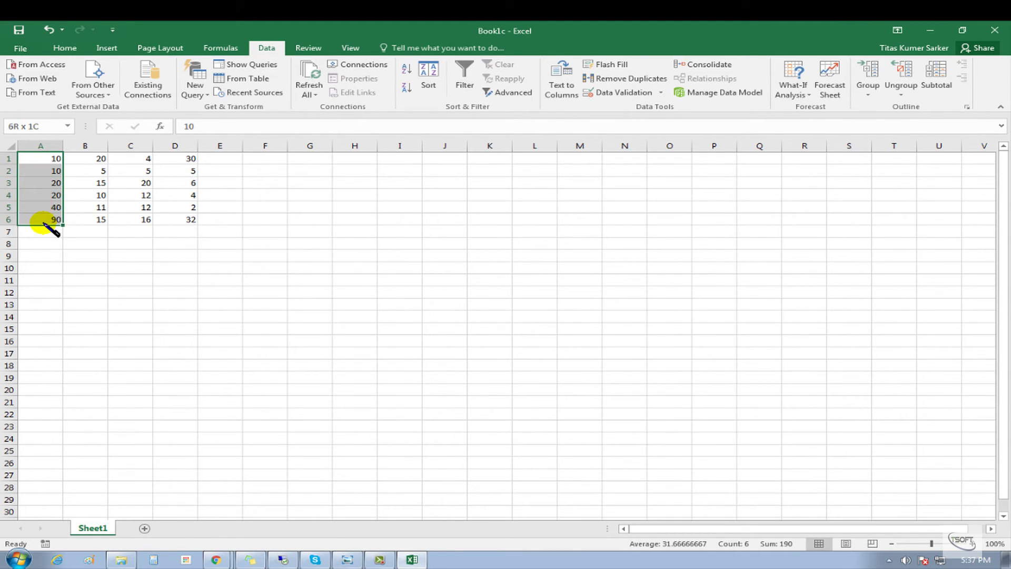
click(406, 87)
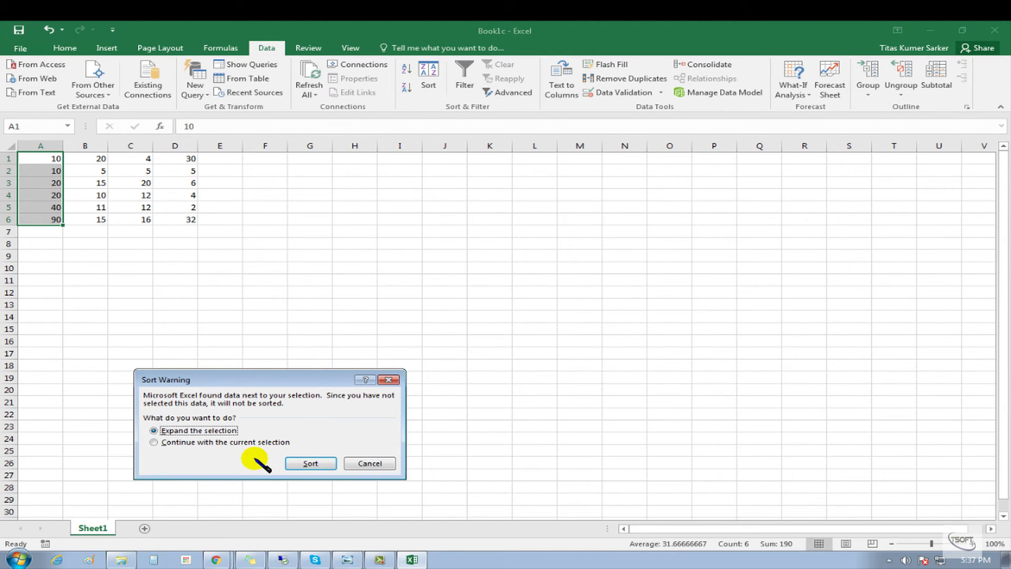
click(245, 445)
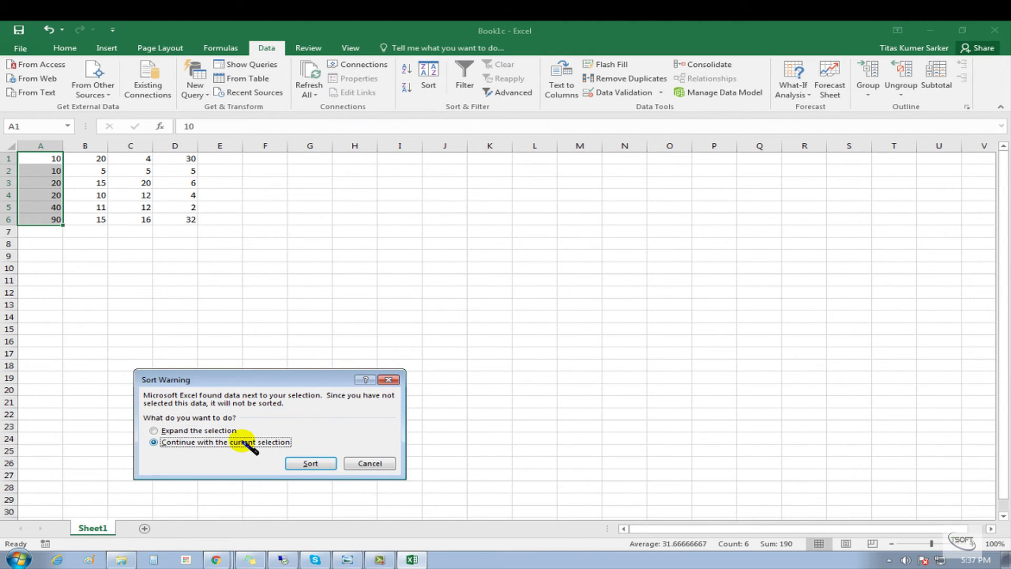
click(310, 464)
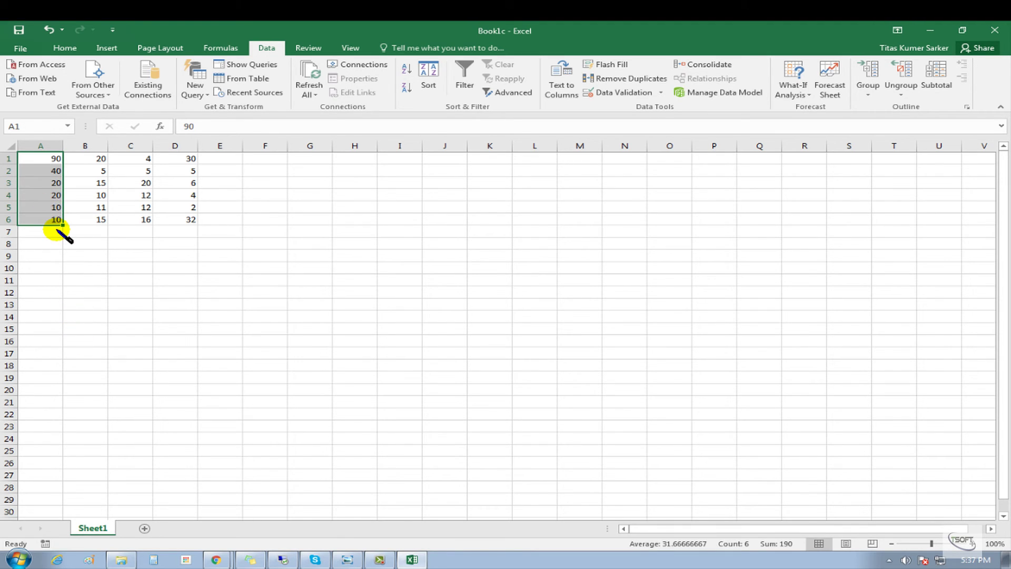
click(40, 304)
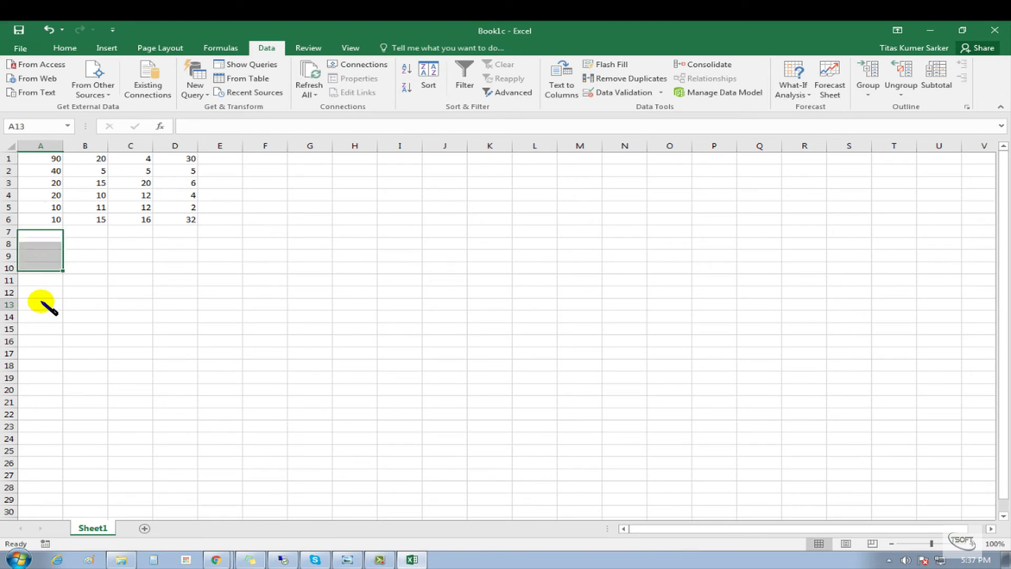
click(52, 146)
click(59, 161)
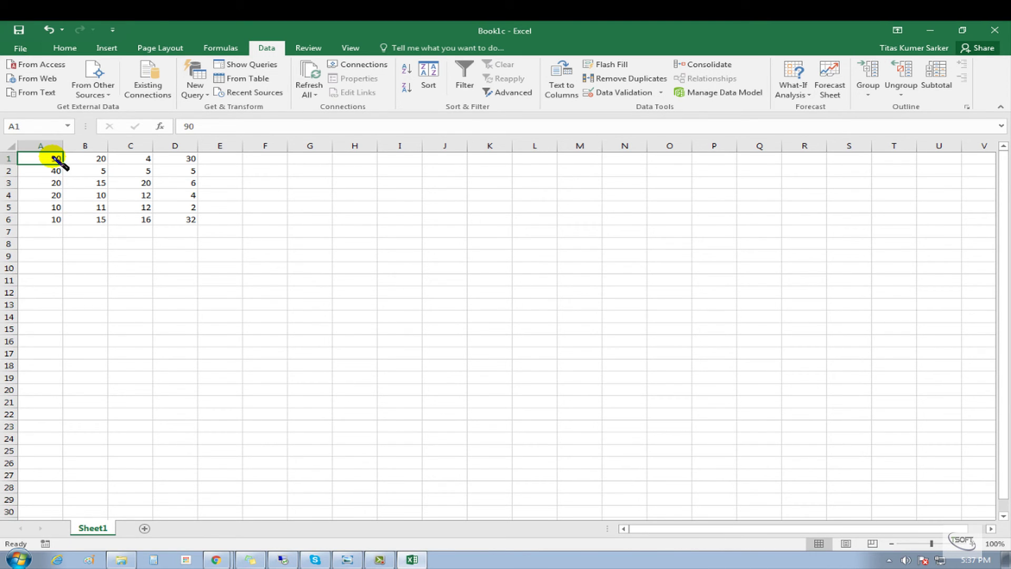
drag(59, 161, 59, 219)
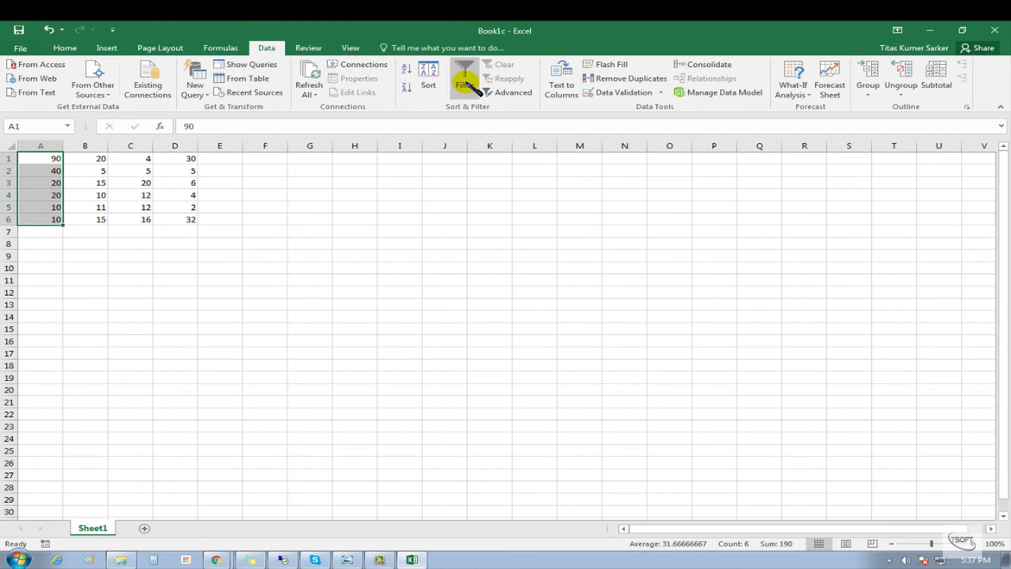
- Turn on the filter and untick 20 and 40 in column A's list, leaving only 10s
click(465, 83)
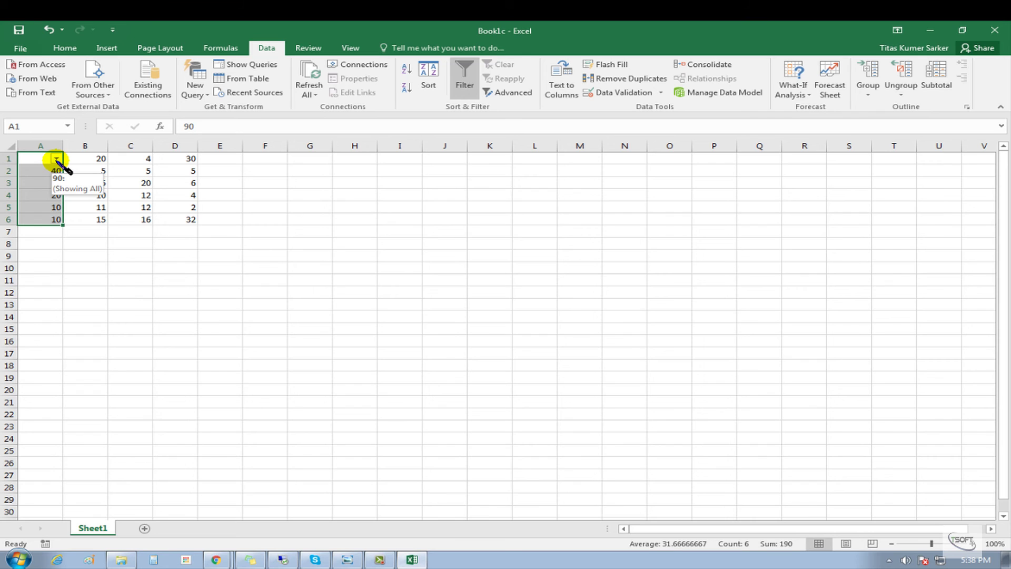
click(56, 158)
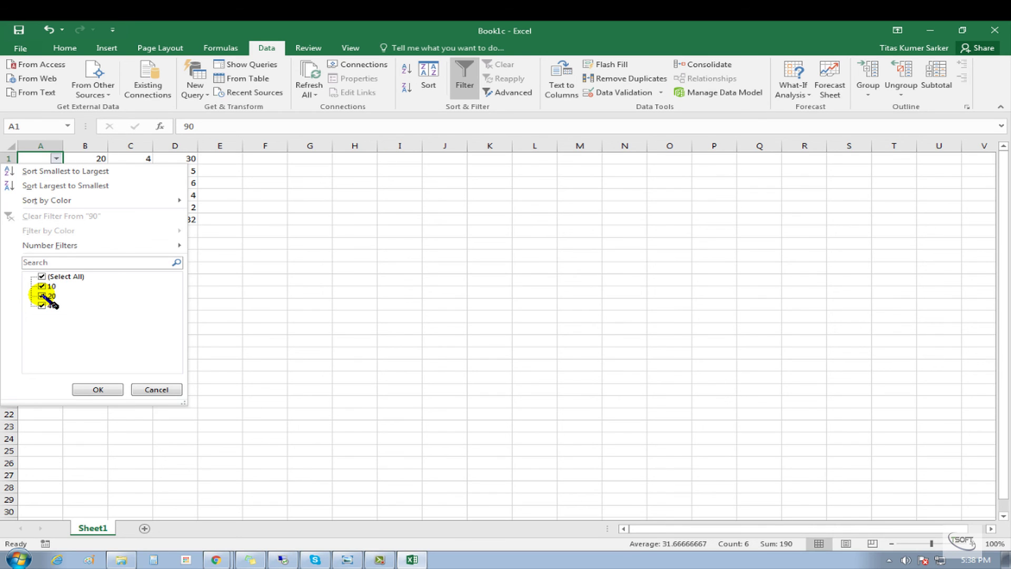
click(42, 295)
click(41, 305)
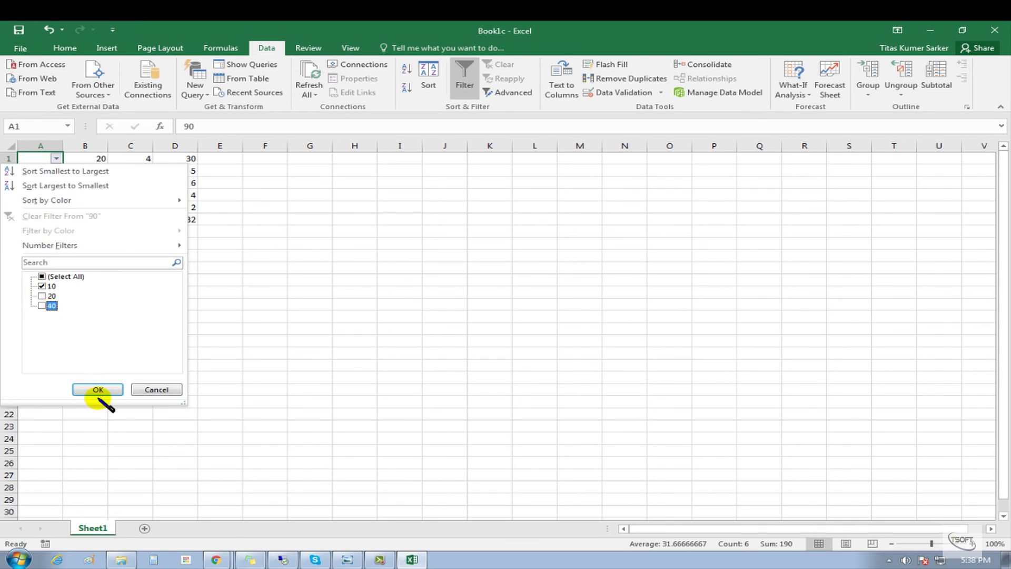
click(98, 390)
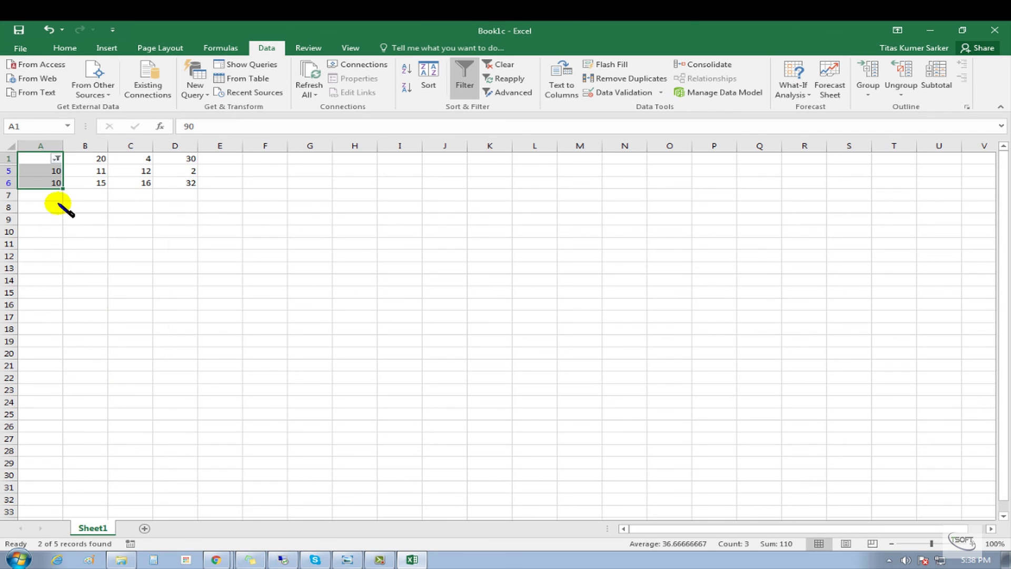